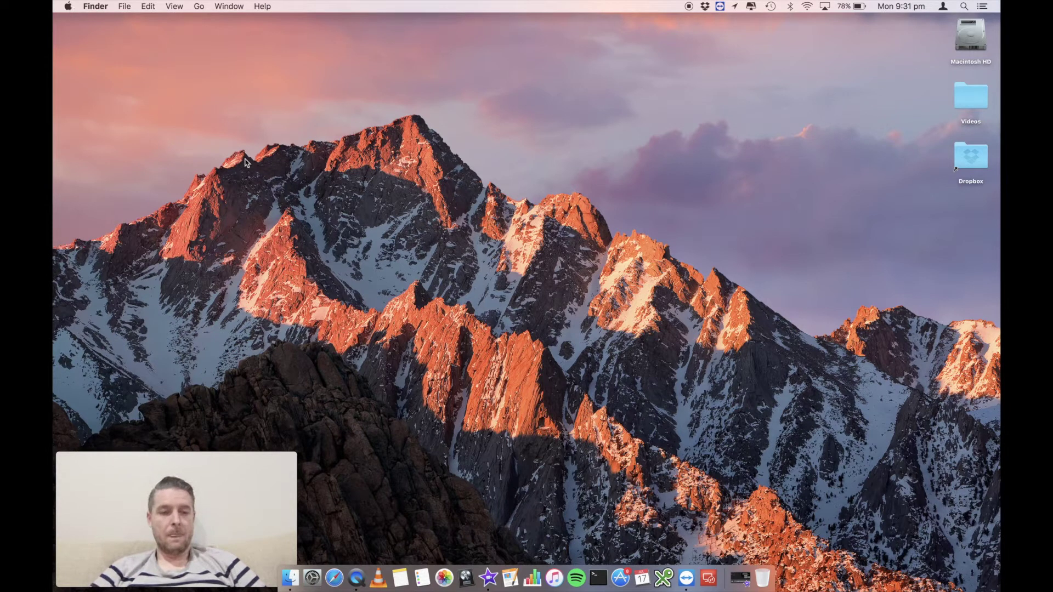
# - Launch System Preferences from the Dock and open the Network pane with Wi-Fi connected
pyautogui.click(312, 570)
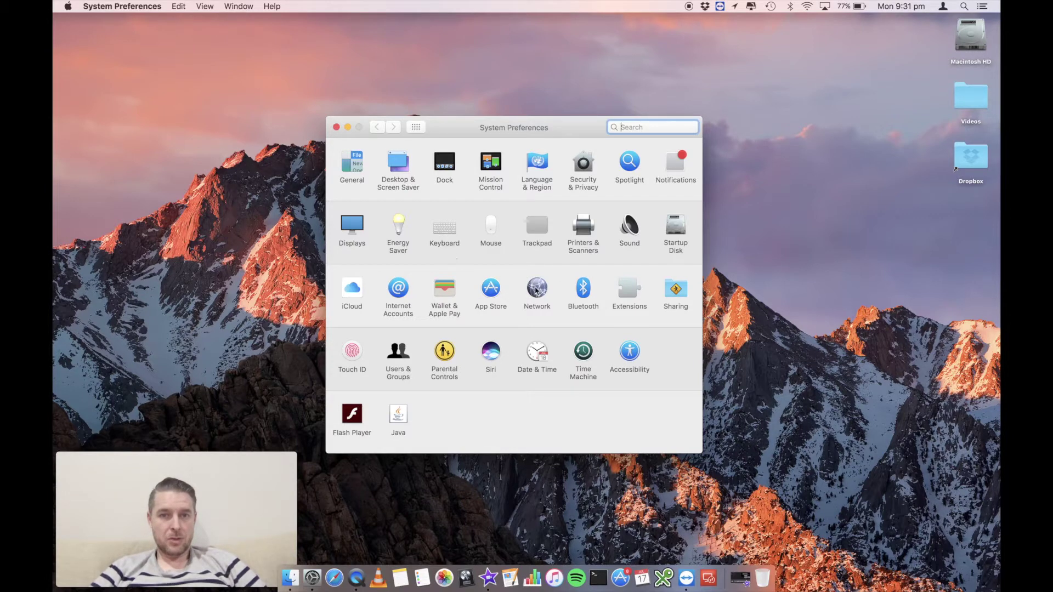
pyautogui.click(536, 288)
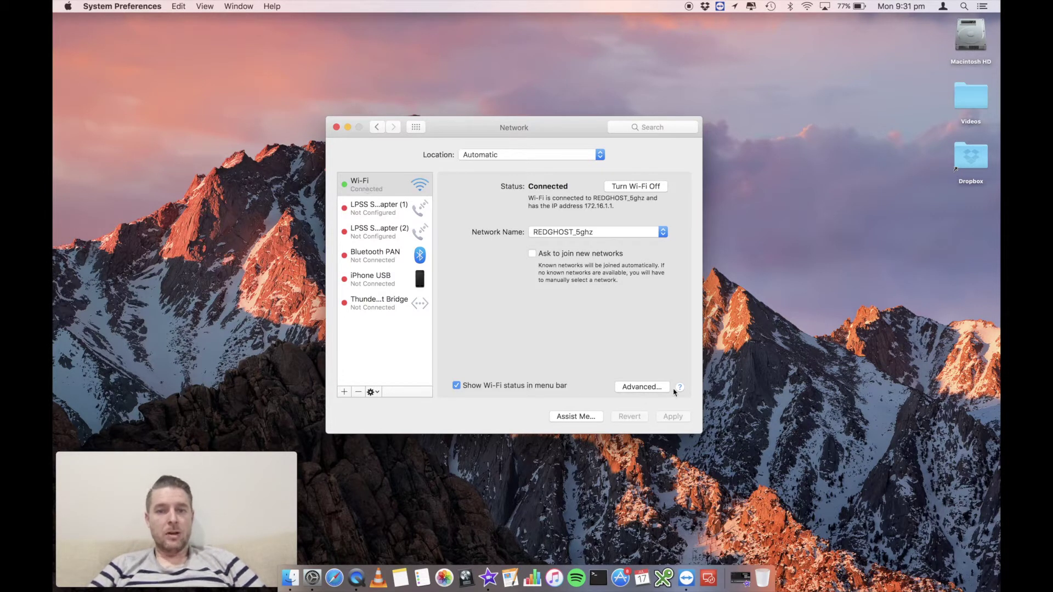
# - In Wi-Fi's advanced TCP/IP settings, set Configure IPv4 to Using DHCP
pyautogui.click(647, 387)
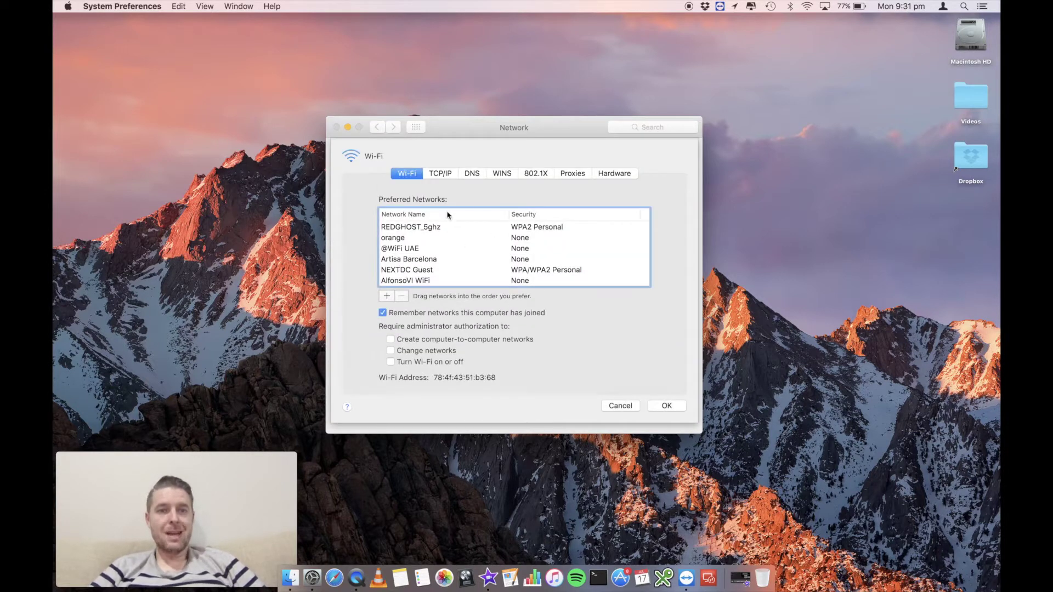
pyautogui.click(446, 177)
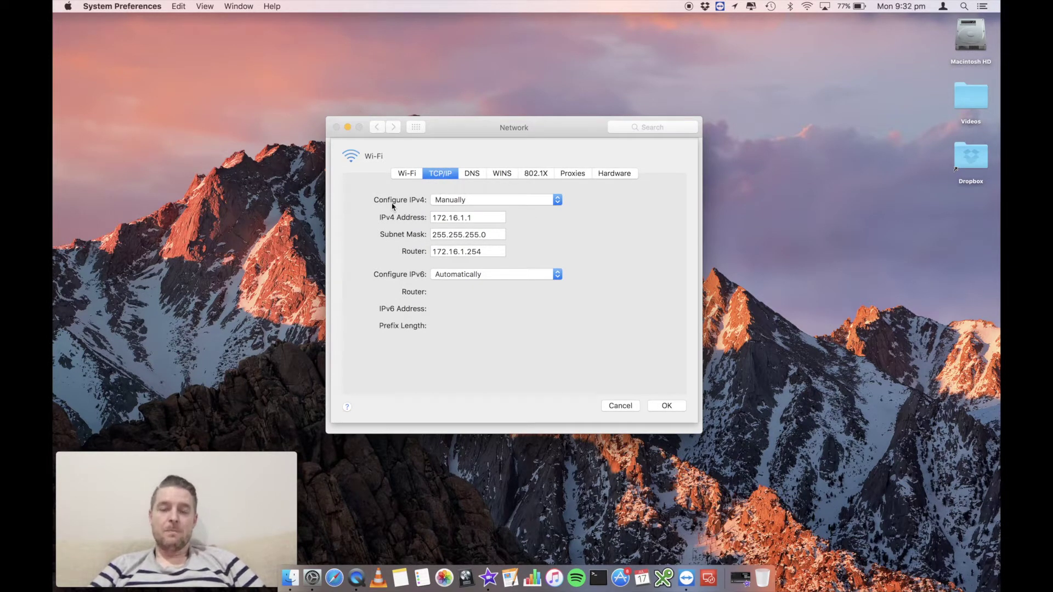
pyautogui.click(456, 203)
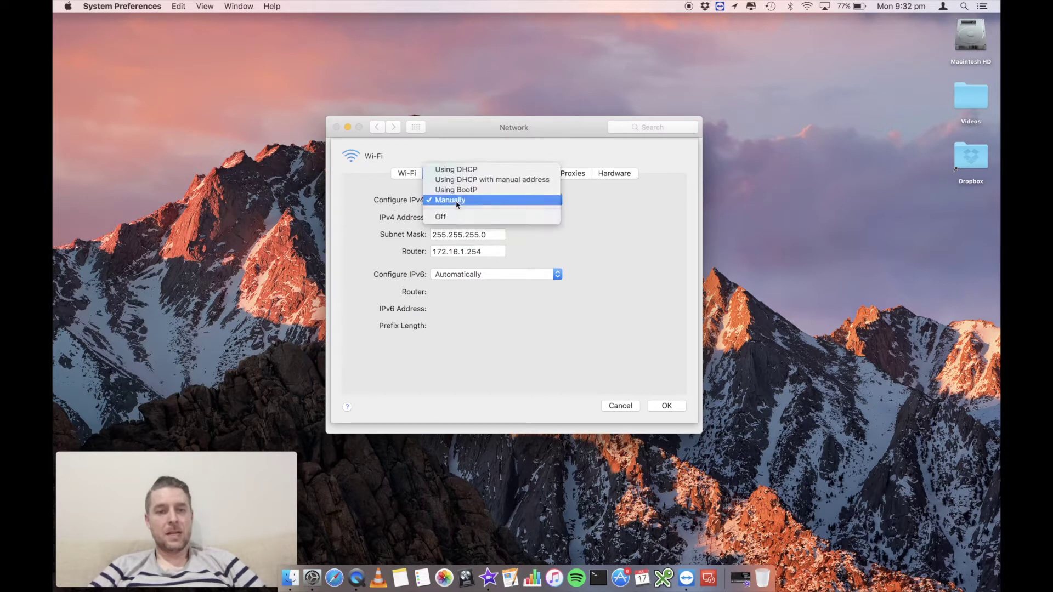
pyautogui.click(476, 170)
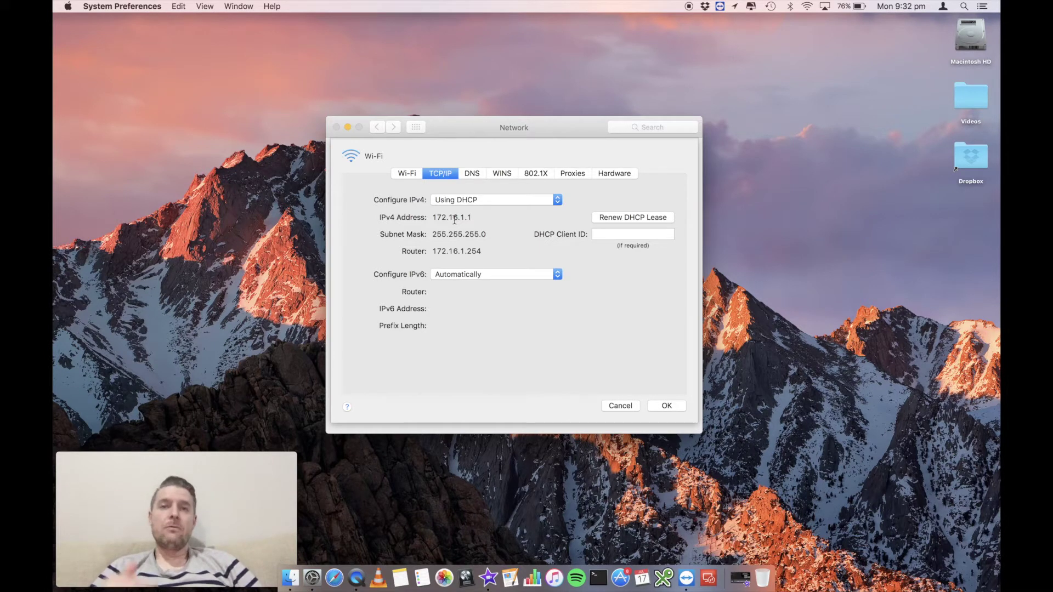
# - Switch Wi-Fi's Configure IPv4 back to Manually
pyautogui.click(455, 201)
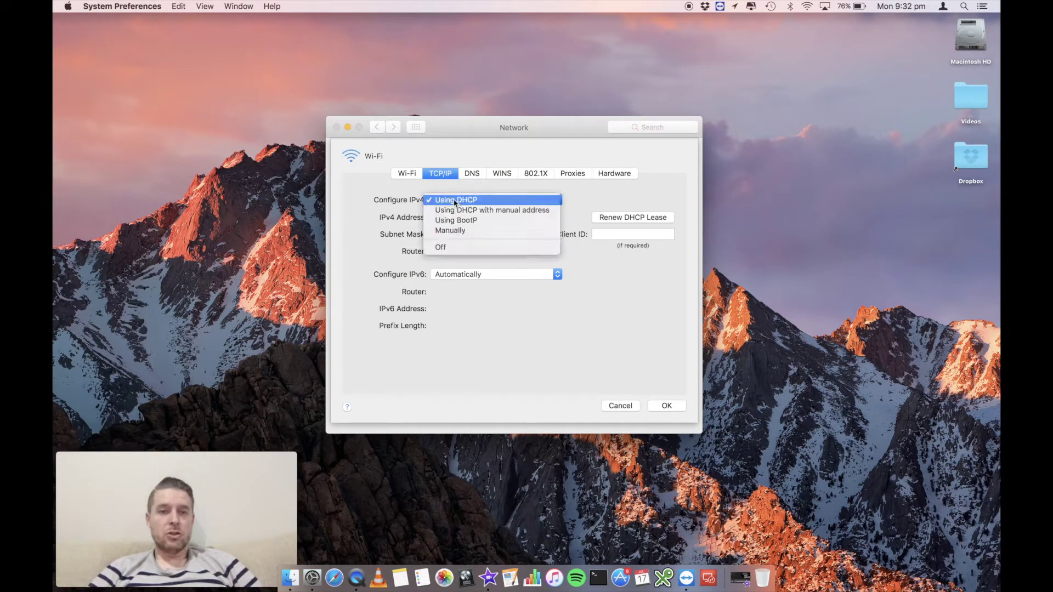
pyautogui.click(474, 237)
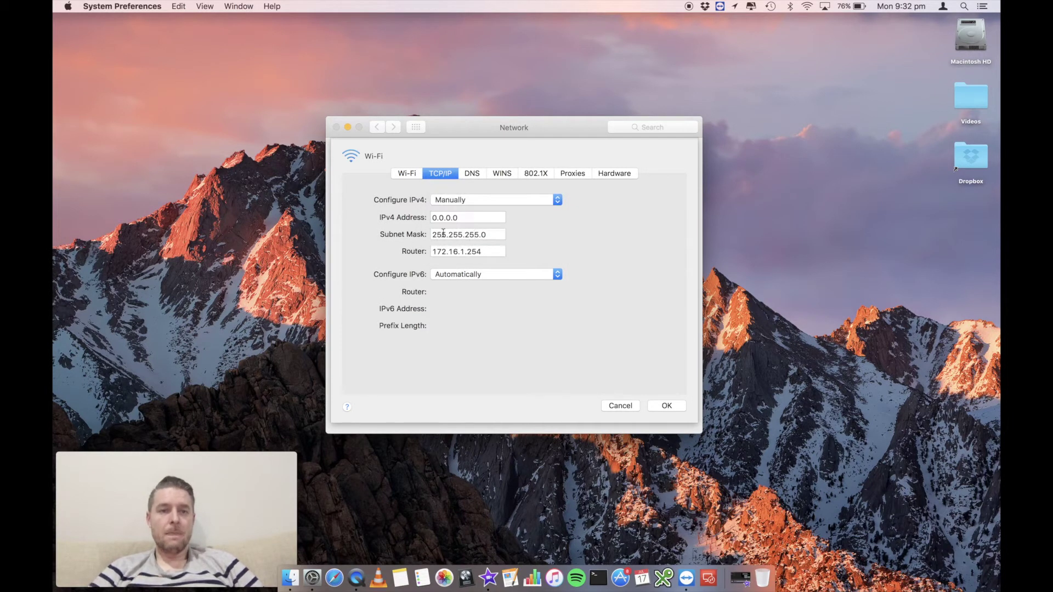
pyautogui.click(455, 218)
# - Replace the 0.0.0.0 IPv4 address with the partial entry 192.168.1
pyautogui.doubleClick(454, 218)
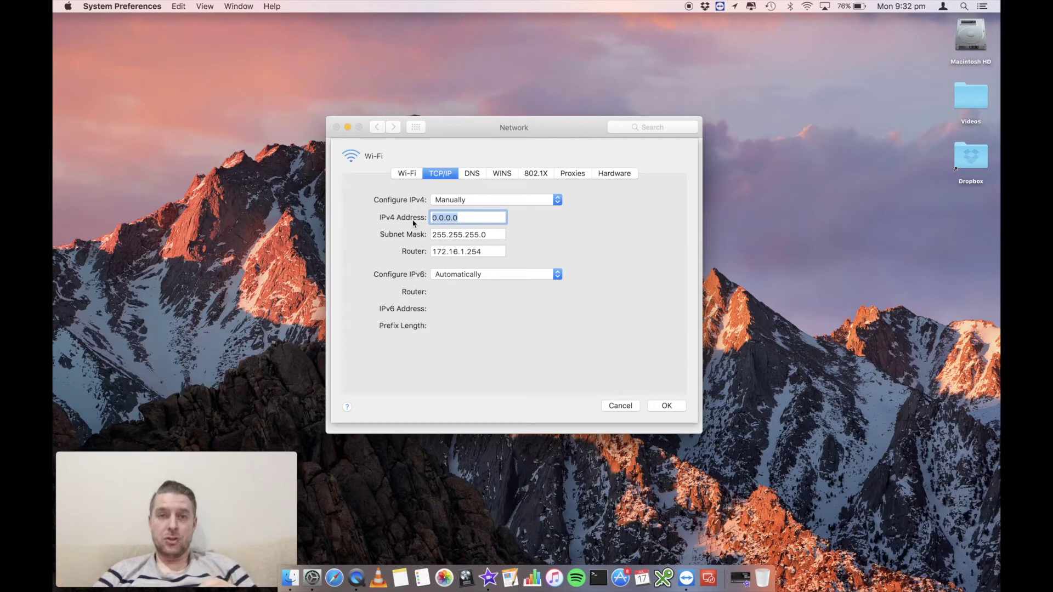
pyautogui.write('19')
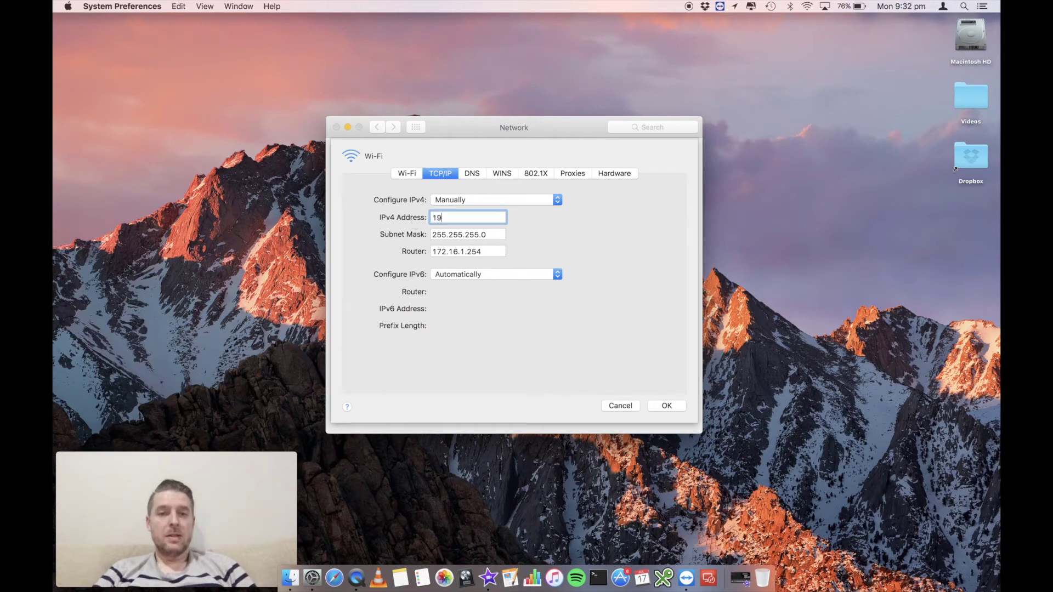
pyautogui.write('2.168')
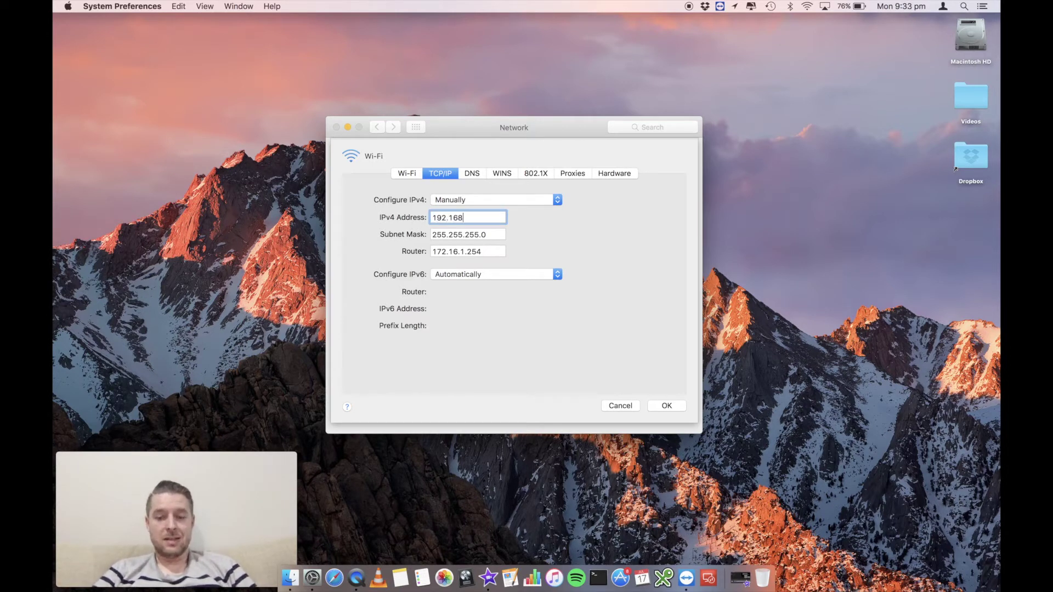
pyautogui.write('.0')
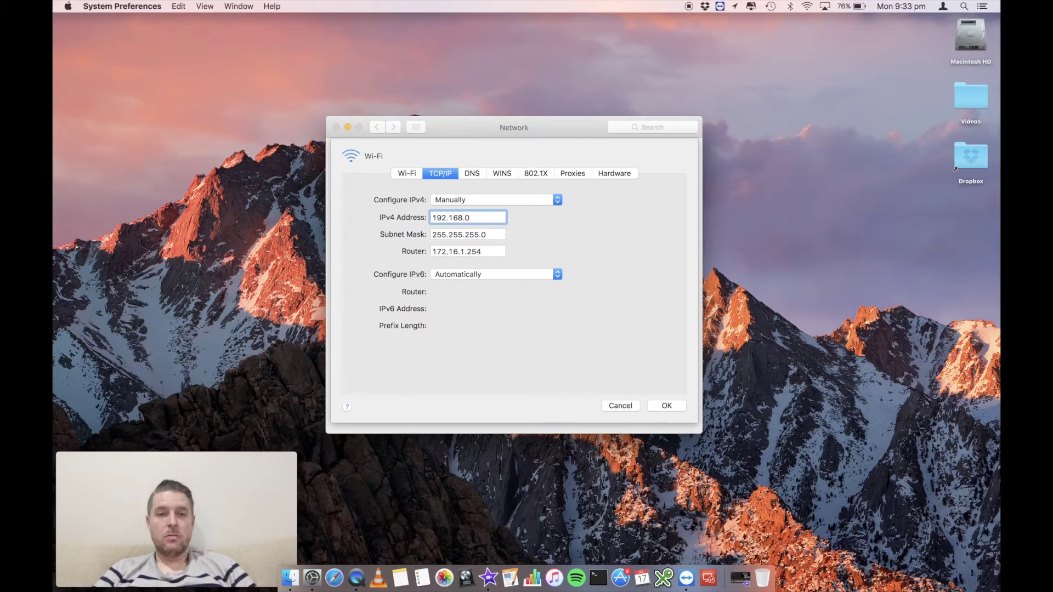
pyautogui.press('BackSpace')
pyautogui.write('1.')
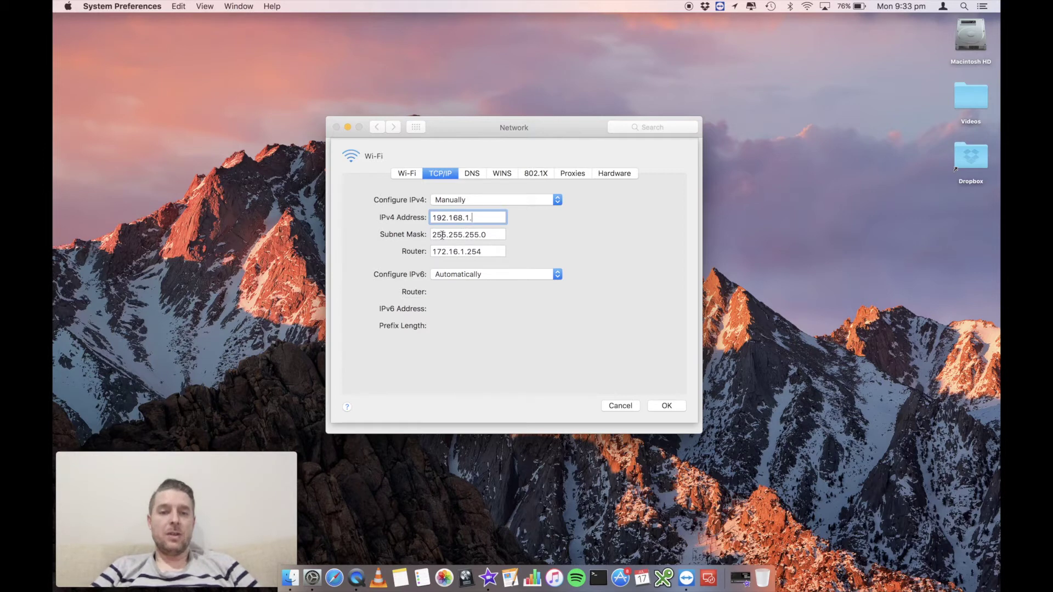
pyautogui.moveTo(482, 218); pyautogui.dragTo(427, 219)
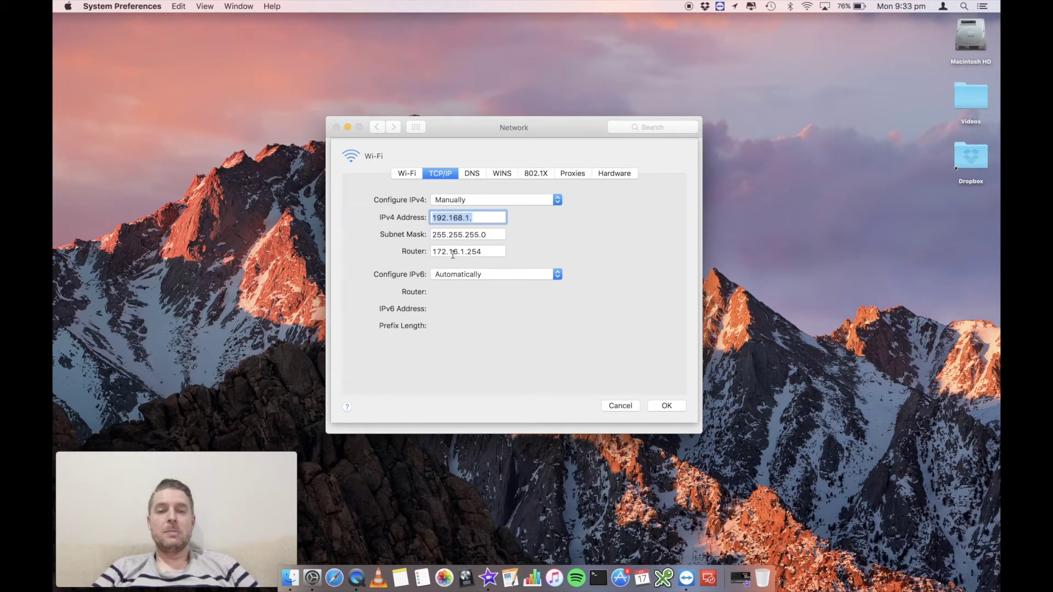
# - Enter IPv4 address 172.16.1.1 and check subnet mask 255.255.255.0 and router 172.16.1.254
pyautogui.write('172.16.')
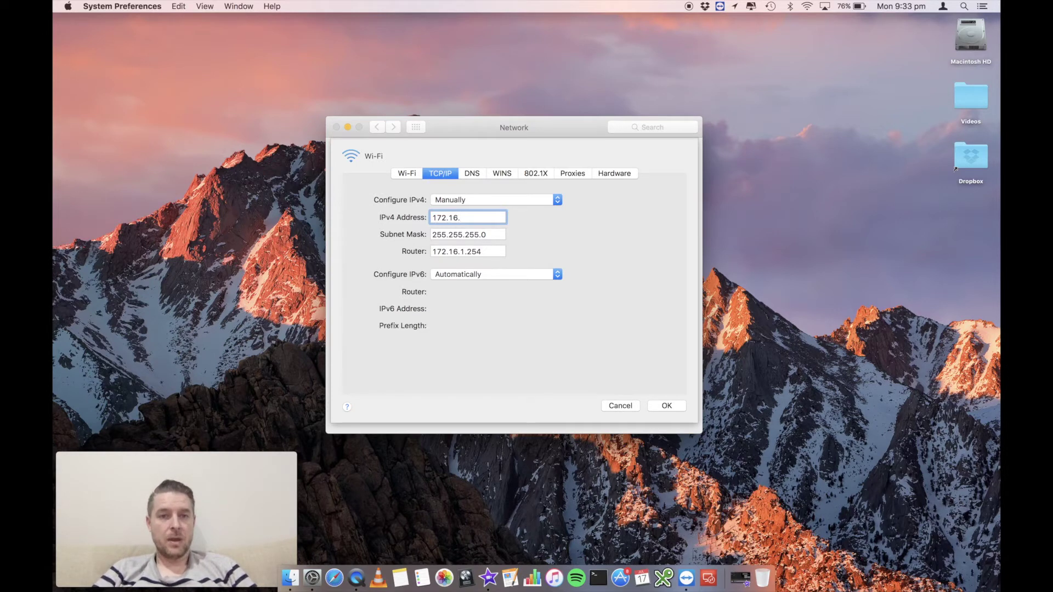
pyautogui.write('1.1')
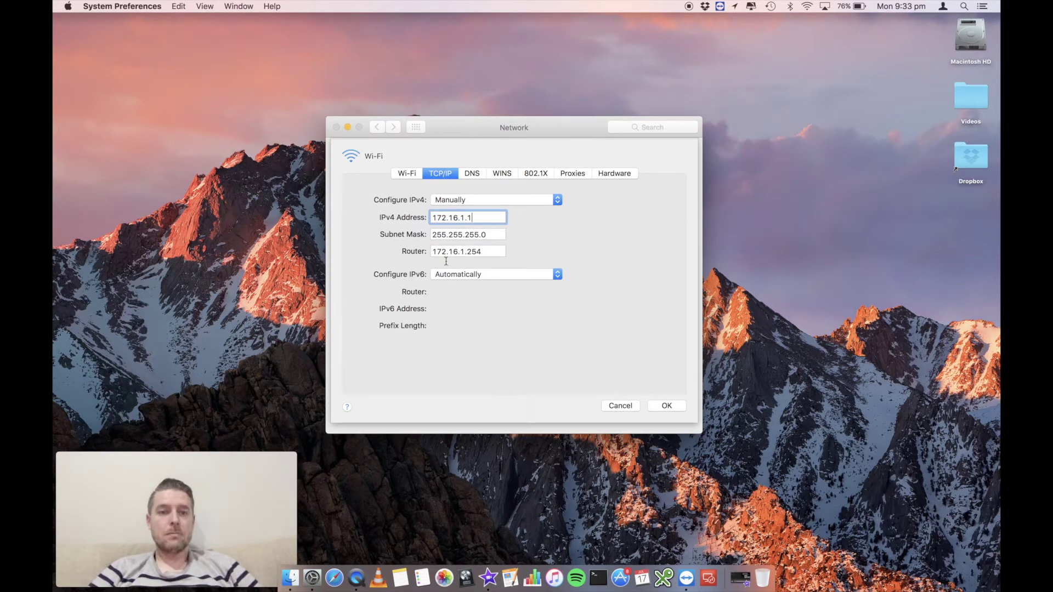
pyautogui.press('Tab')
pyautogui.press('Tab')
pyautogui.click(497, 254)
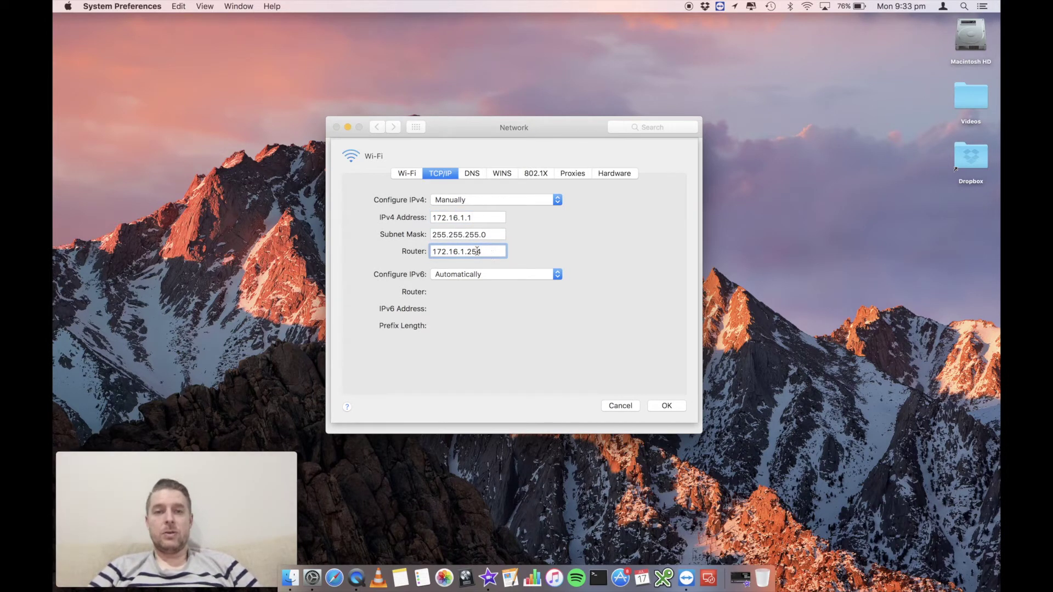
pyautogui.moveTo(500, 236); pyautogui.dragTo(428, 240)
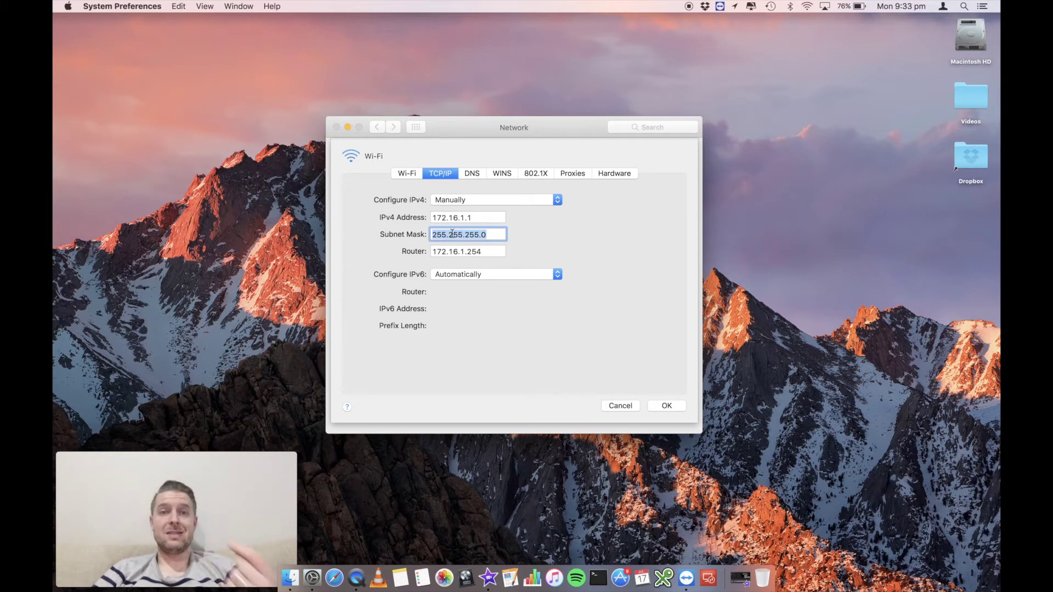
pyautogui.click(441, 251)
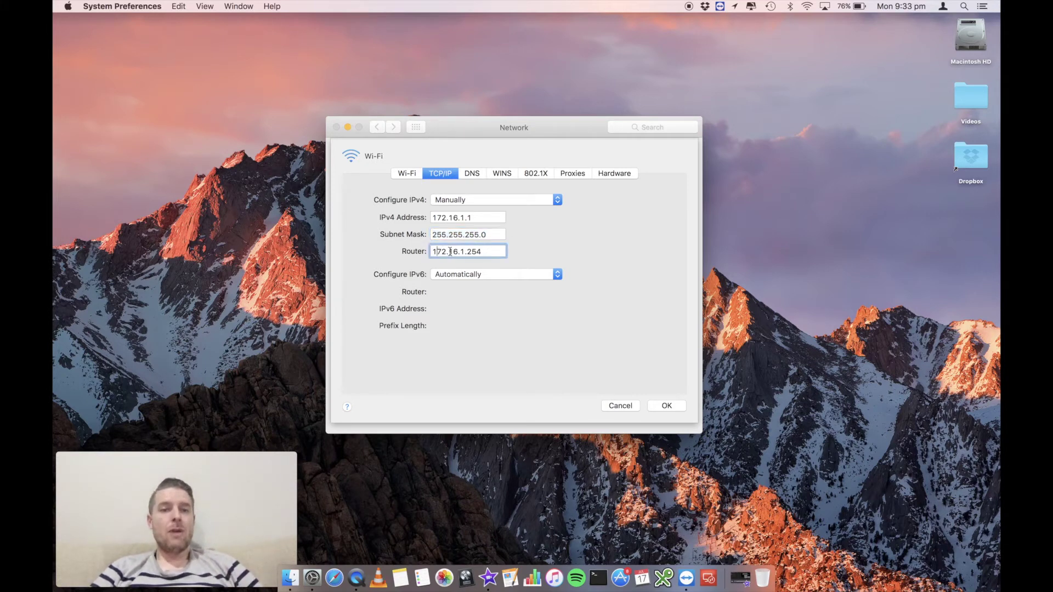
pyautogui.moveTo(491, 252); pyautogui.dragTo(435, 255)
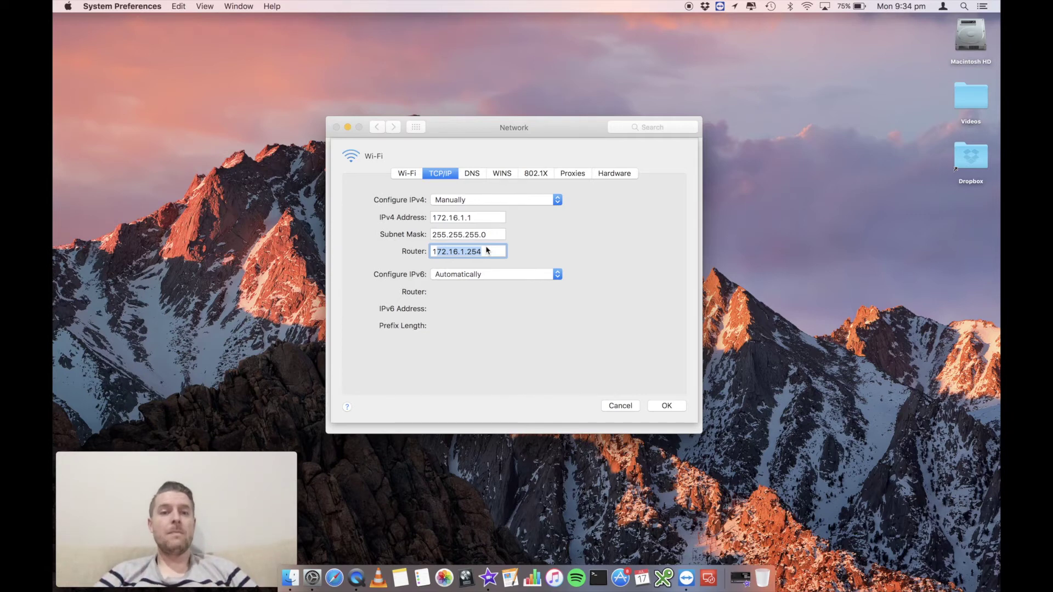
pyautogui.moveTo(485, 217); pyautogui.dragTo(413, 214)
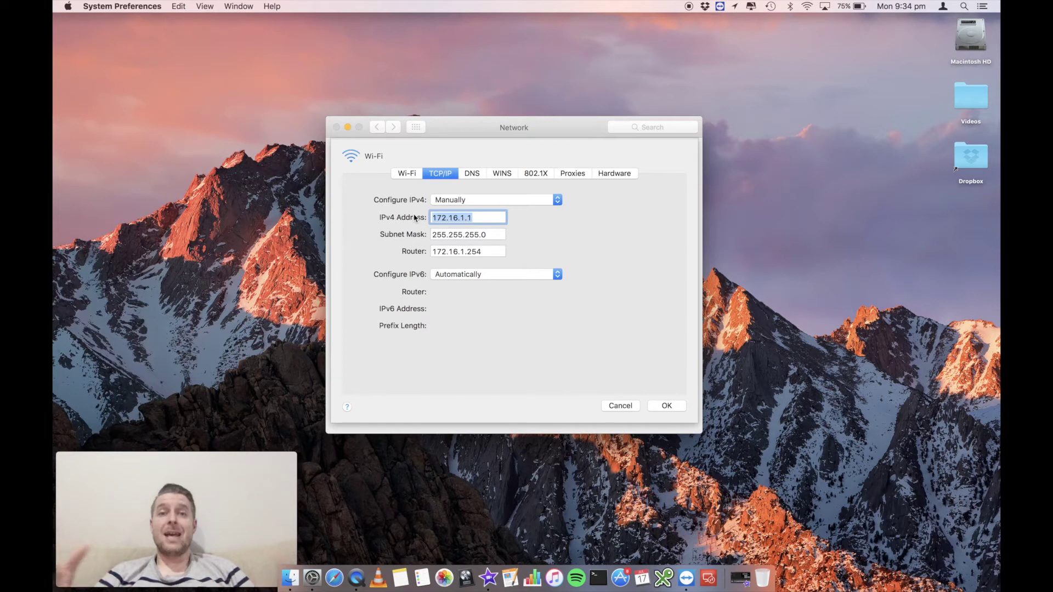
# - Try IPv4 address 10.0.0.5 with router 10.0.0.1, then router 192.168.1.254
pyautogui.write('10.0.0.')
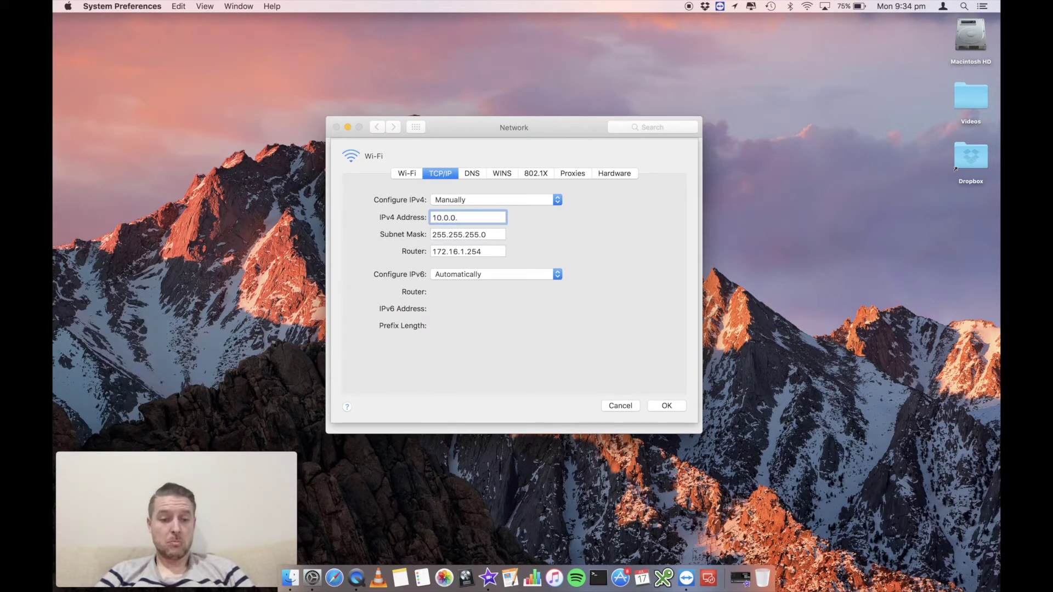
pyautogui.write('5')
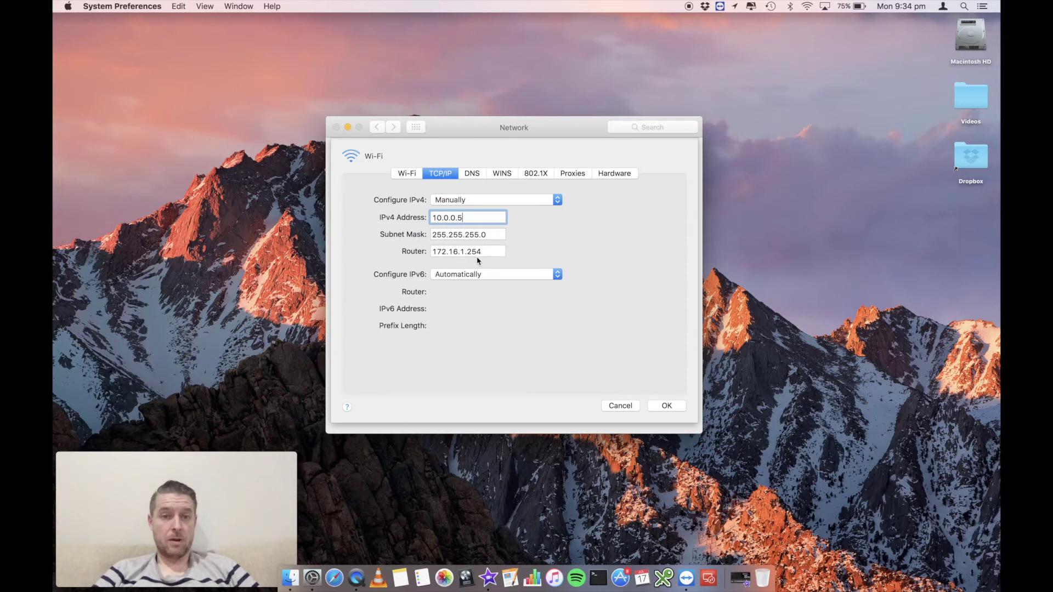
pyautogui.moveTo(479, 251); pyautogui.dragTo(385, 251)
pyautogui.write('10.0')
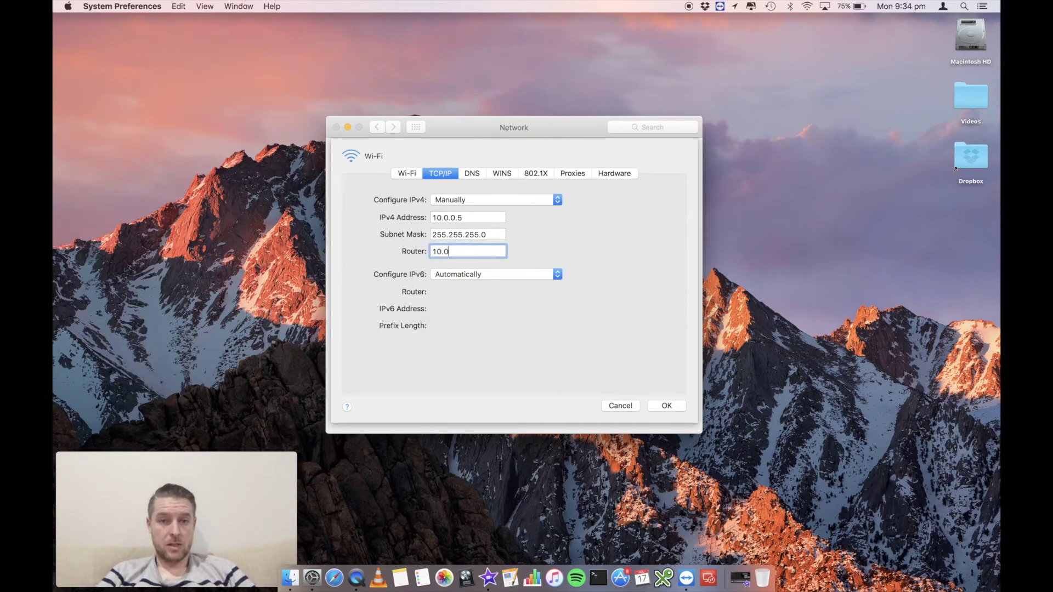
pyautogui.write('.0.1')
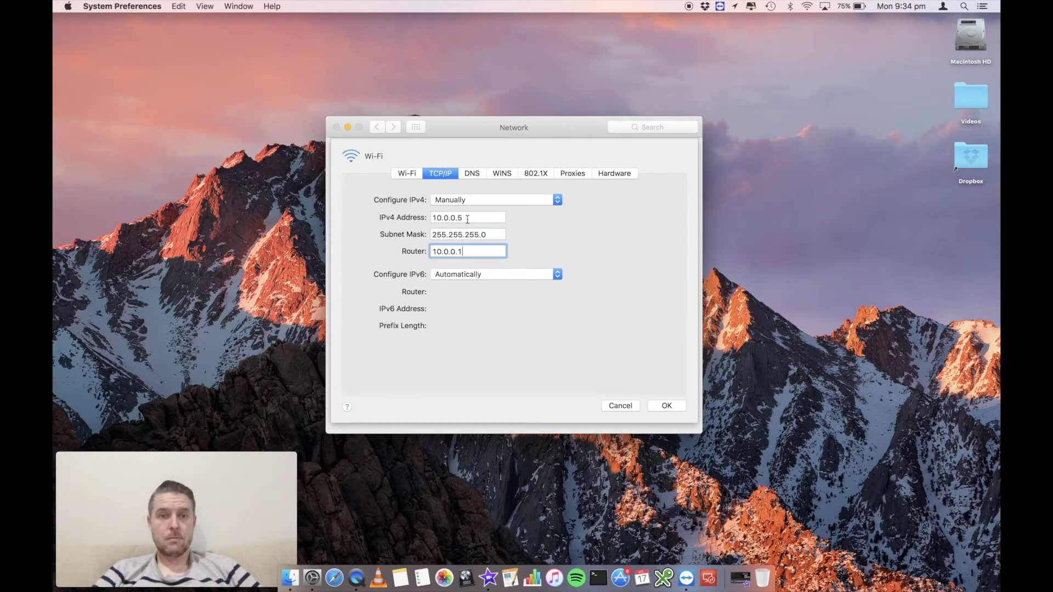
pyautogui.click(467, 219)
pyautogui.moveTo(478, 252); pyautogui.dragTo(404, 253)
pyautogui.write('19')
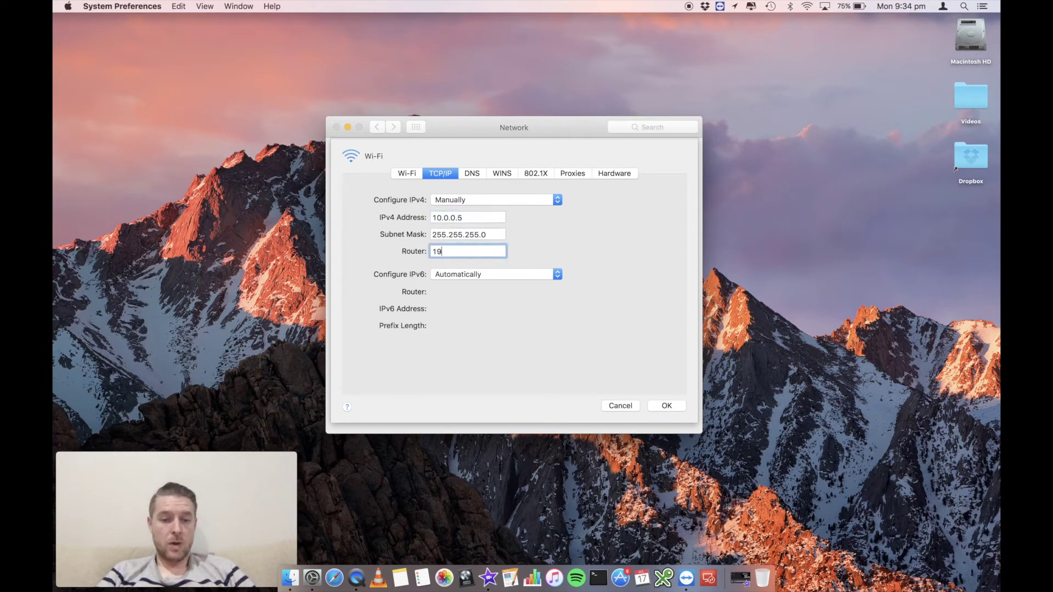
pyautogui.write('2.168.1.2')
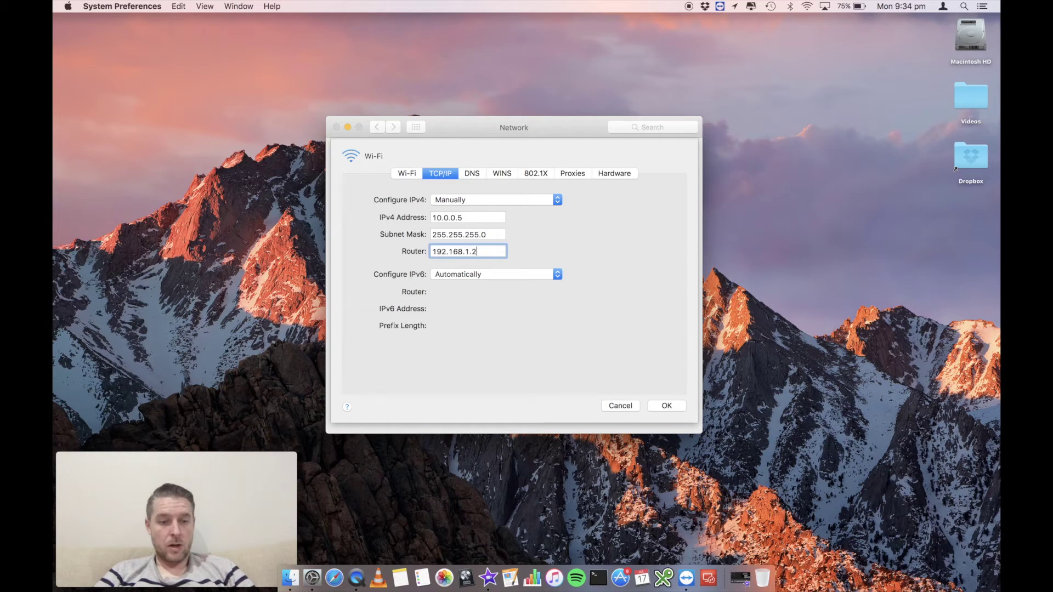
pyautogui.write('54')
# - Enter IPv4 address 192.168.1.10 and restore the router to 172.16.1.254
pyautogui.click(433, 219)
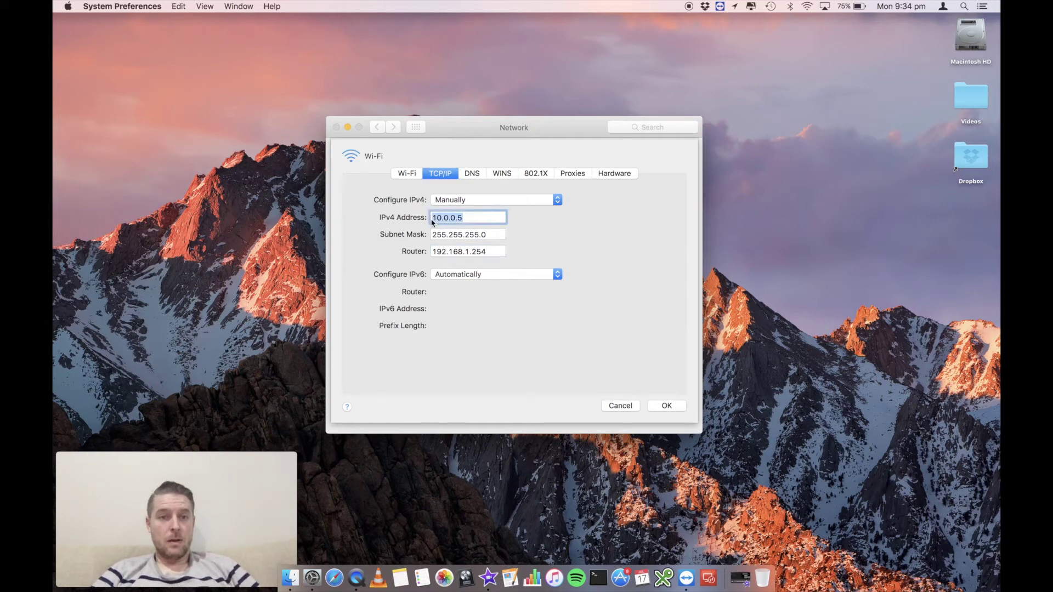
pyautogui.write('192.168')
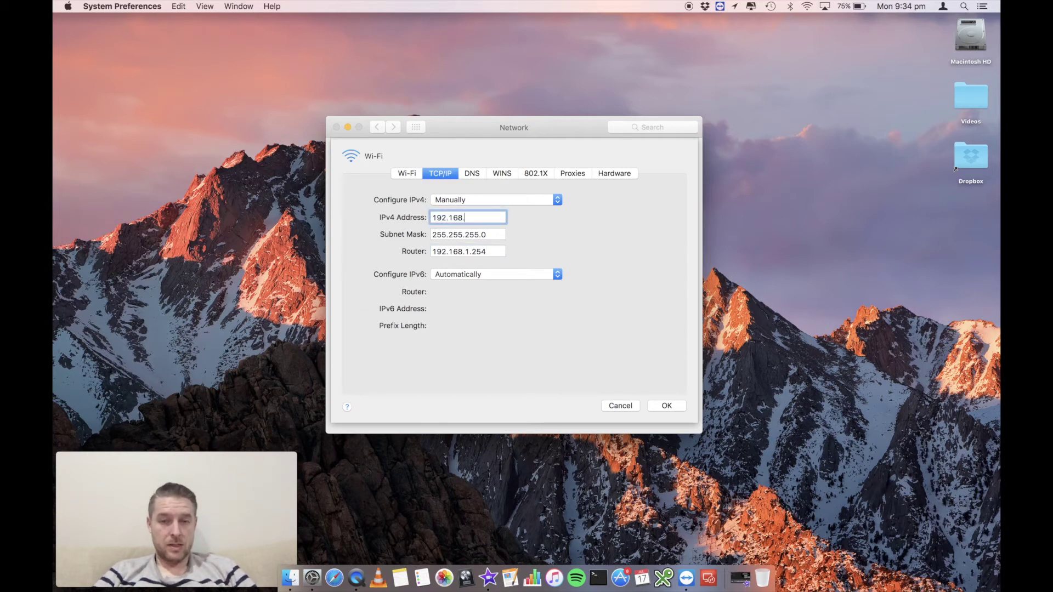
pyautogui.write('.1.')
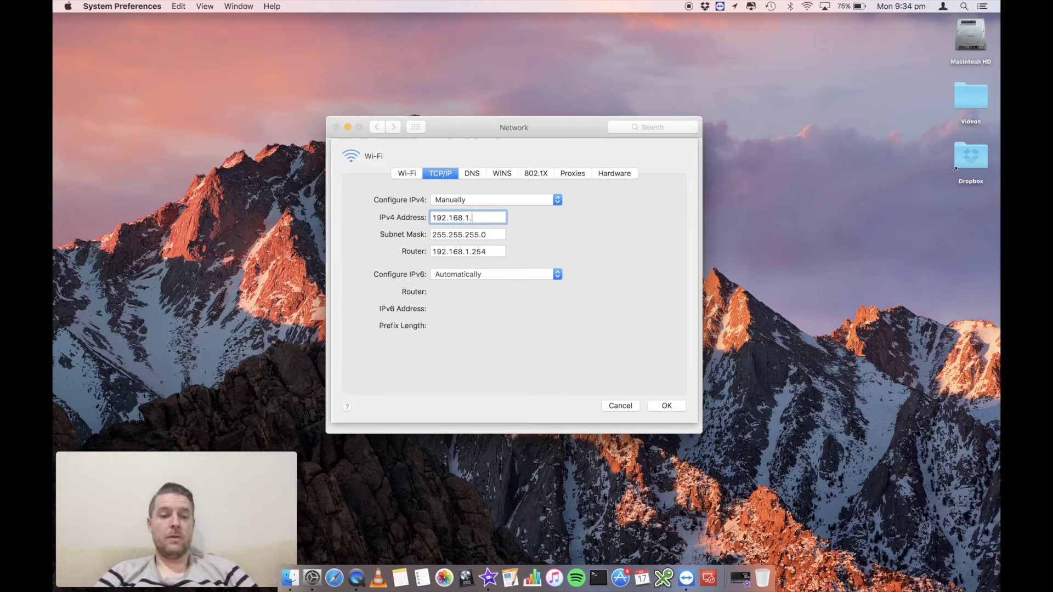
pyautogui.write('10')
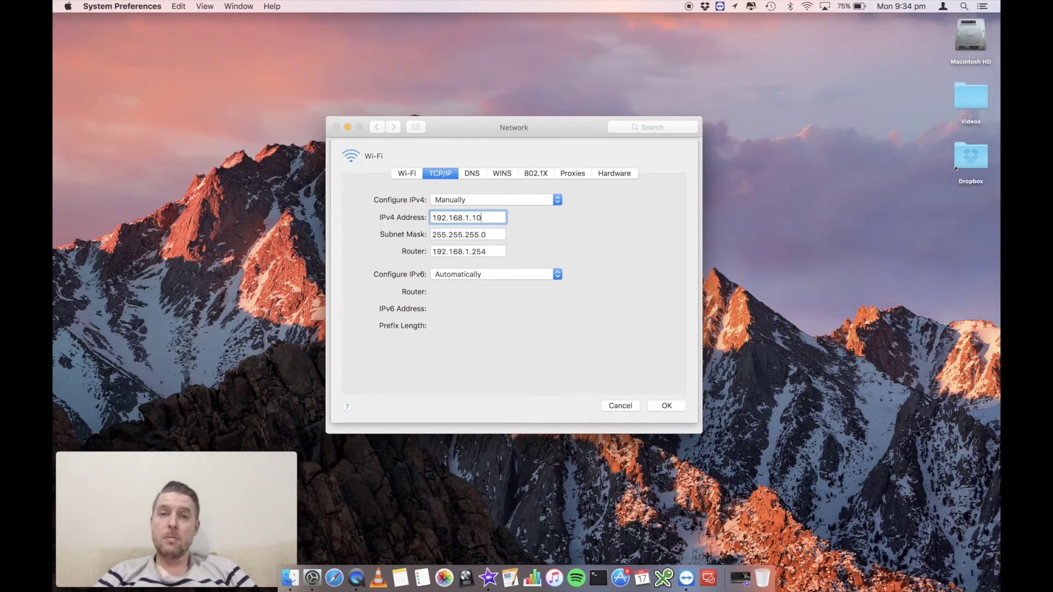
pyautogui.click(507, 254)
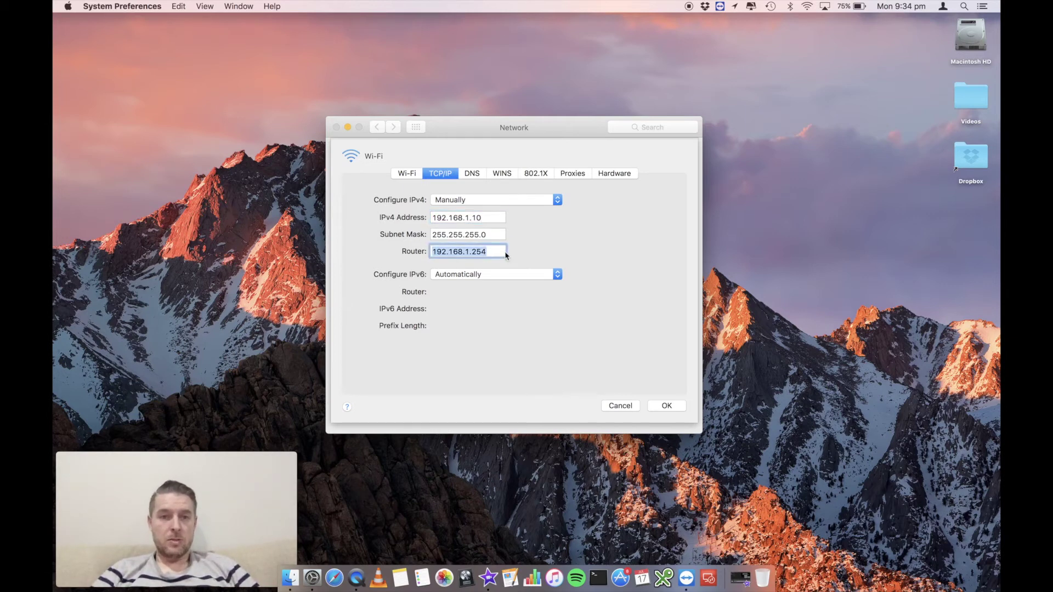
pyautogui.write('172.16.1.254')
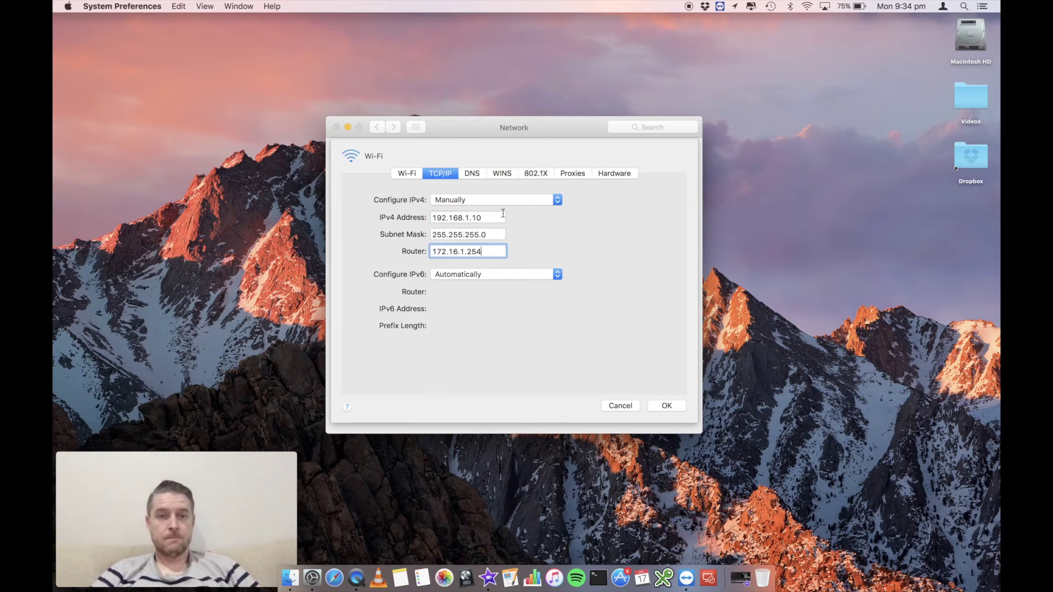
# - Enter 172.16.1.0 as the IPv4 address and dismiss the Invalid IP Address alert
pyautogui.moveTo(502, 217); pyautogui.dragTo(431, 218)
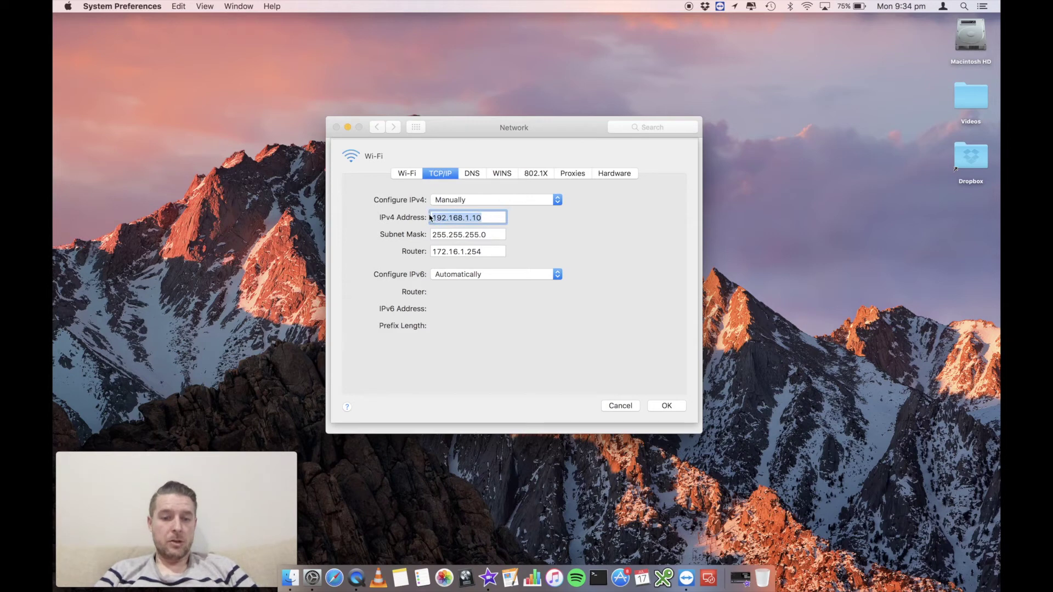
pyautogui.write('172.16.1')
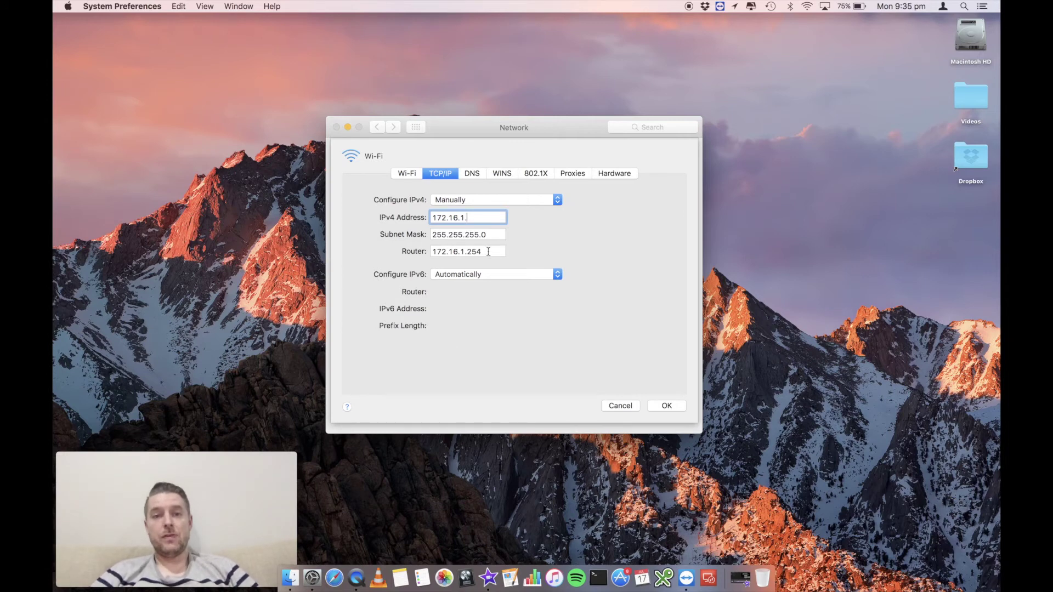
pyautogui.write('0')
pyautogui.press('Tab')
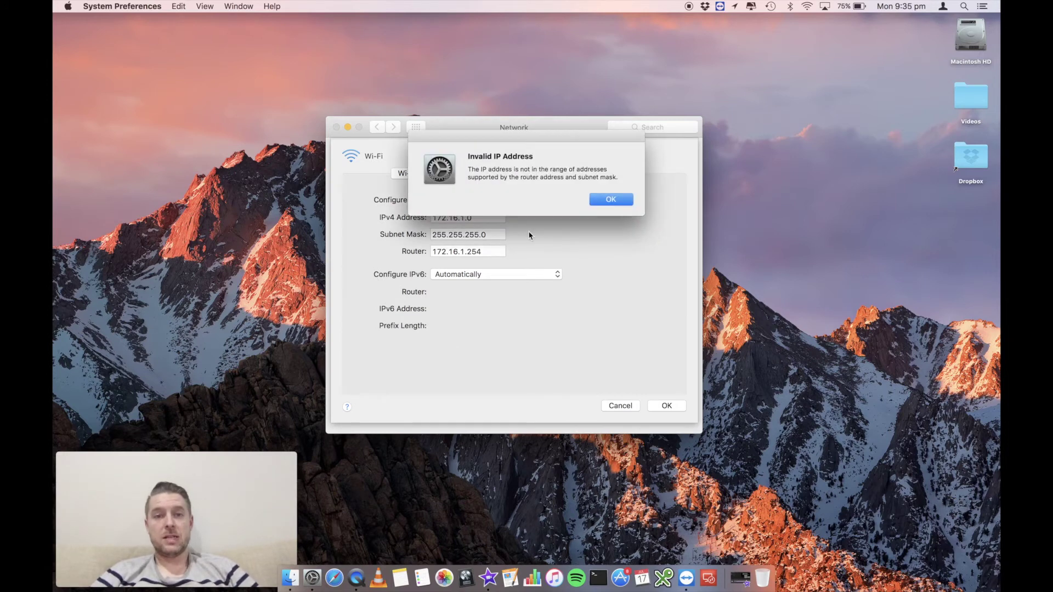
pyautogui.click(599, 199)
# - Correct the IPv4 address to 172.16.1.1
pyautogui.click(490, 217)
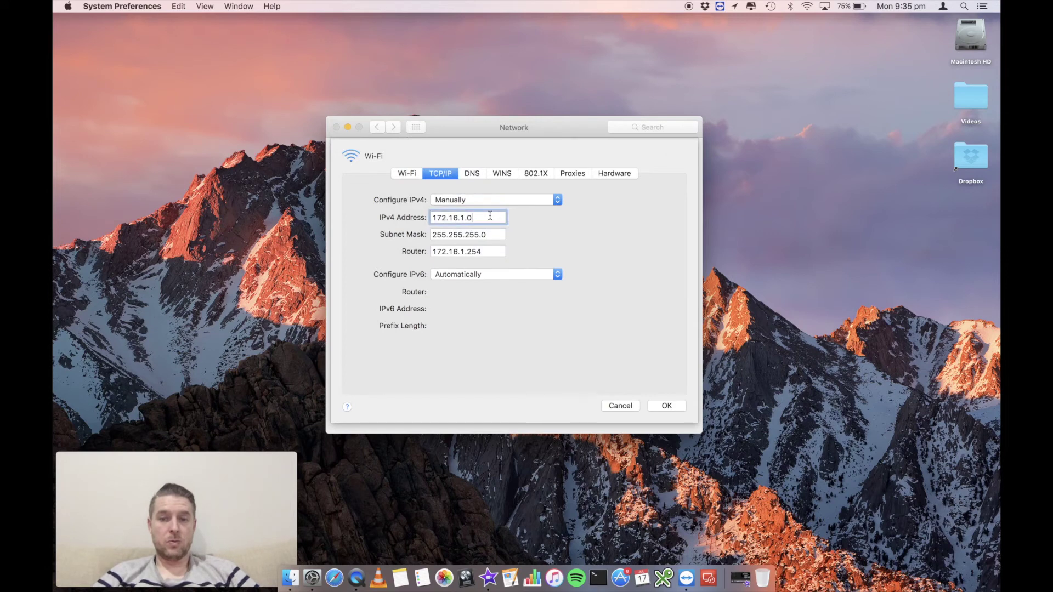
pyautogui.press('BackSpace')
pyautogui.write('1')
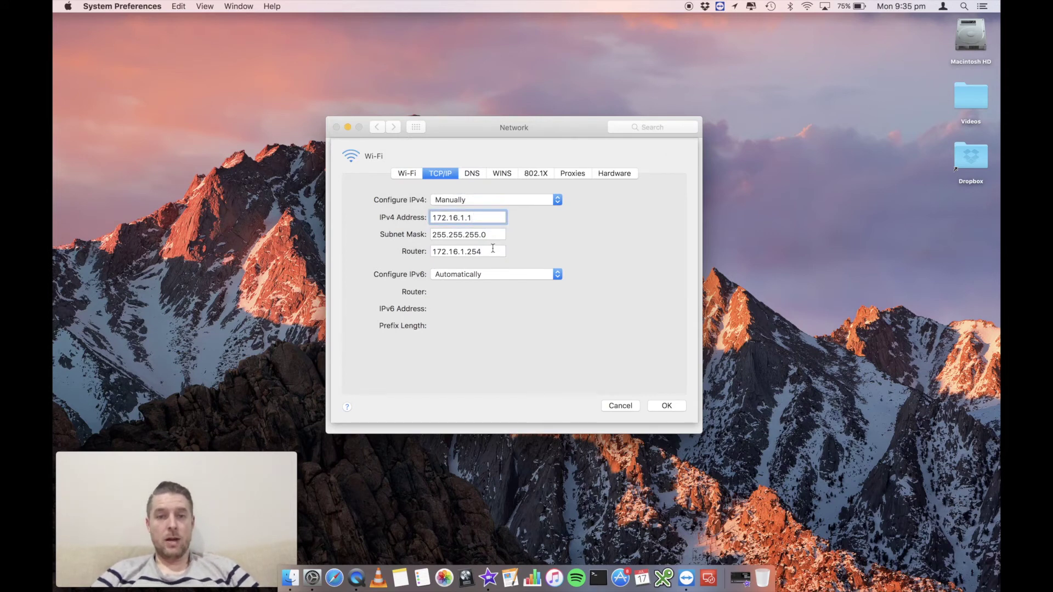
pyautogui.click(493, 251)
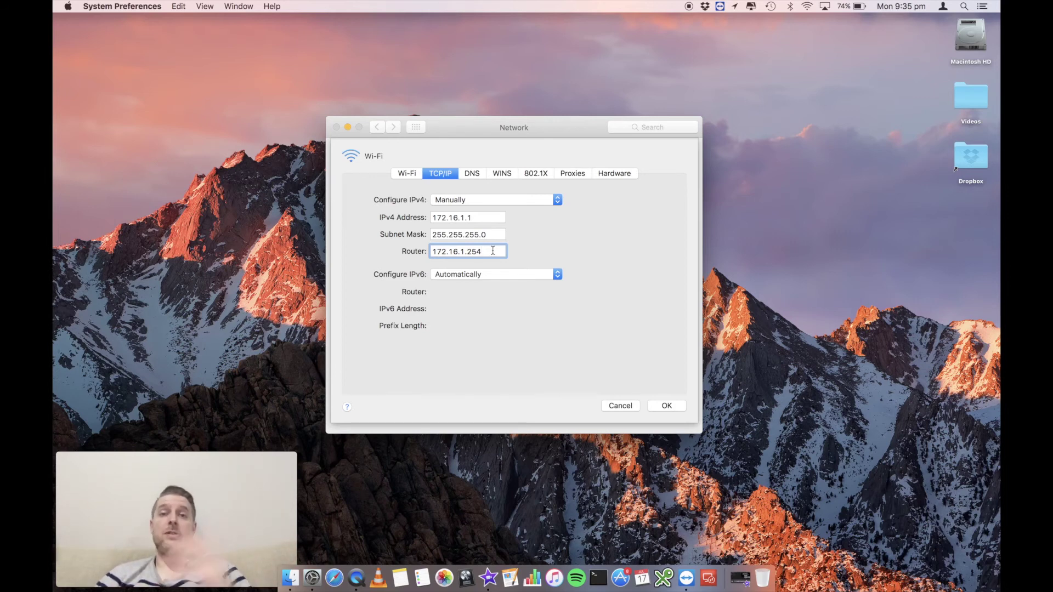
pyautogui.click(484, 220)
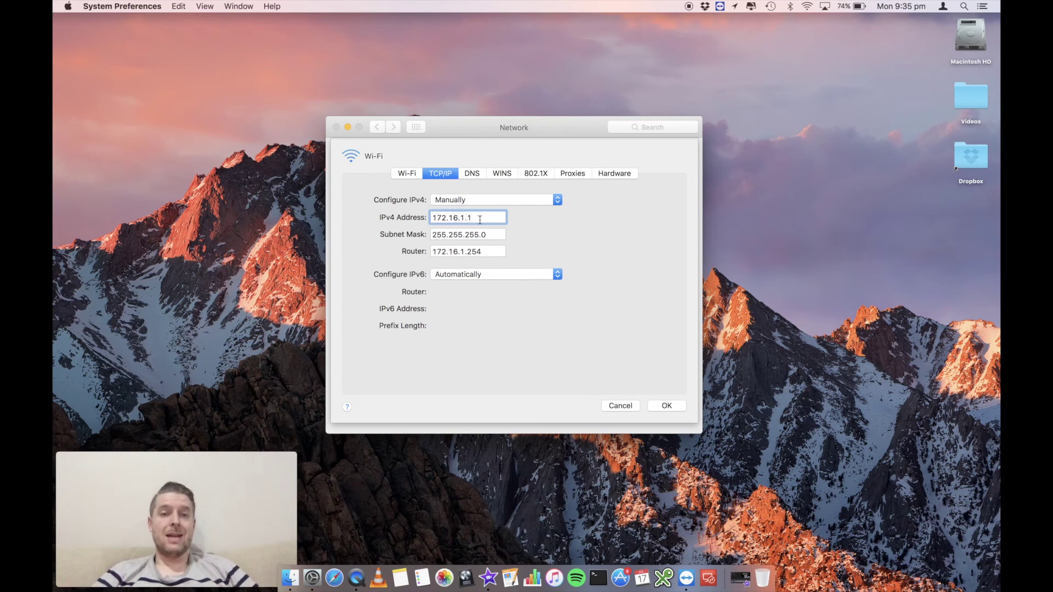
pyautogui.moveTo(475, 218); pyautogui.dragTo(434, 219)
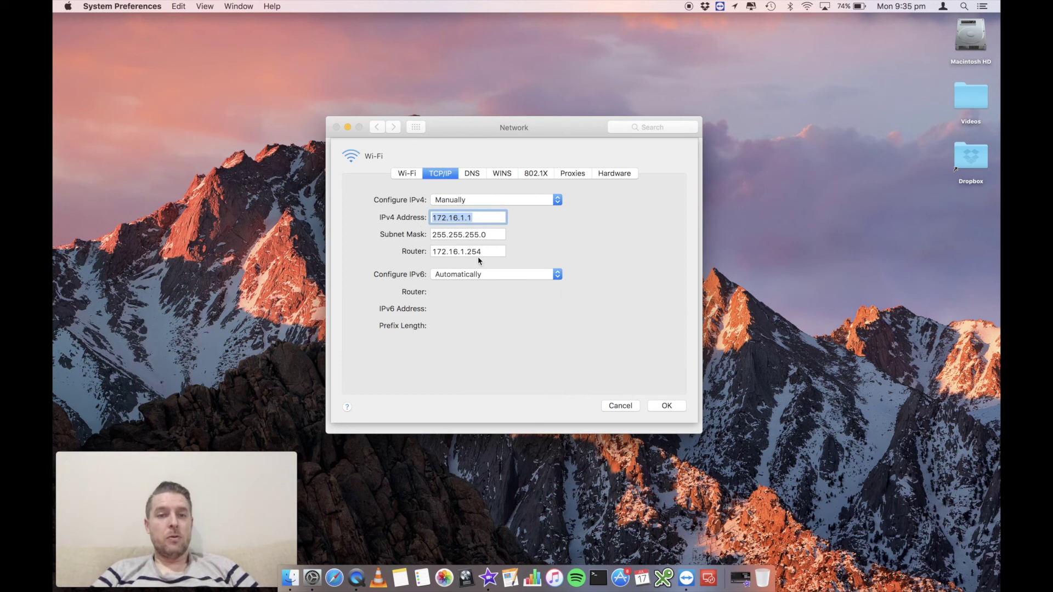
# - Confirm the TCP/IP settings with OK and apply the Wi-Fi changes
pyautogui.click(669, 405)
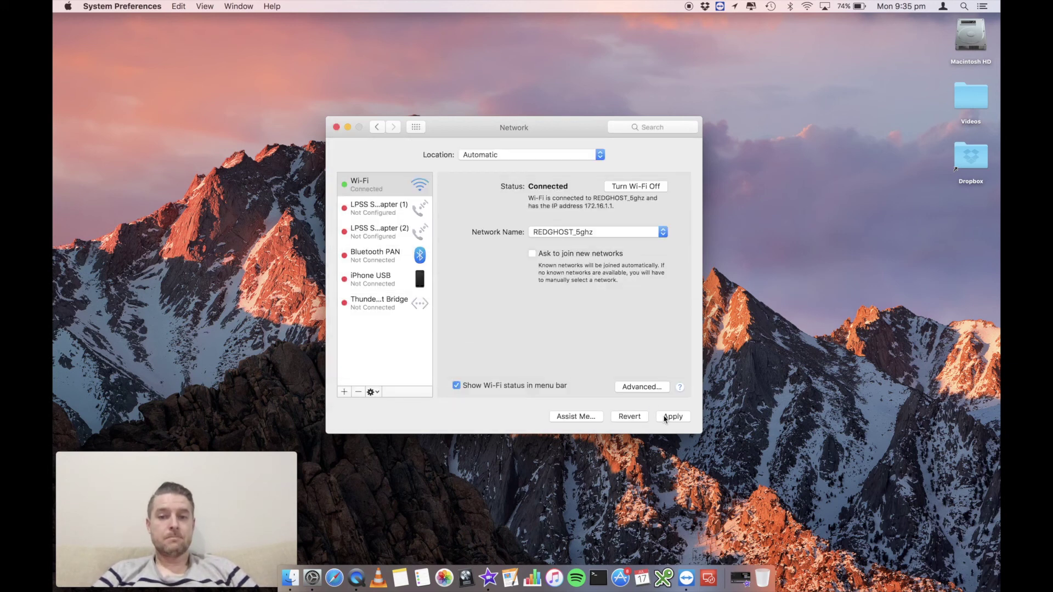
pyautogui.click(671, 417)
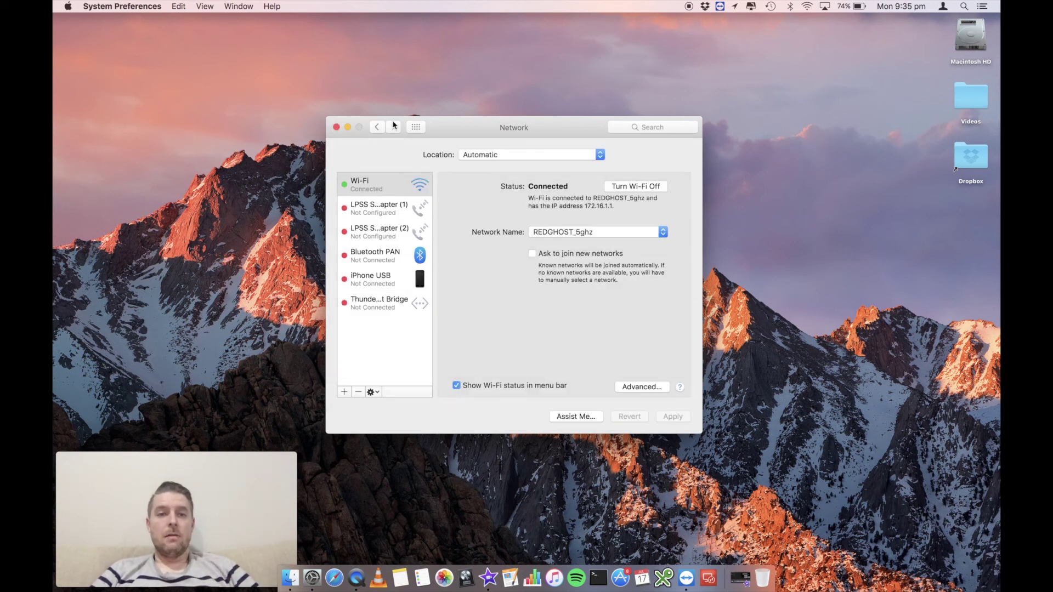